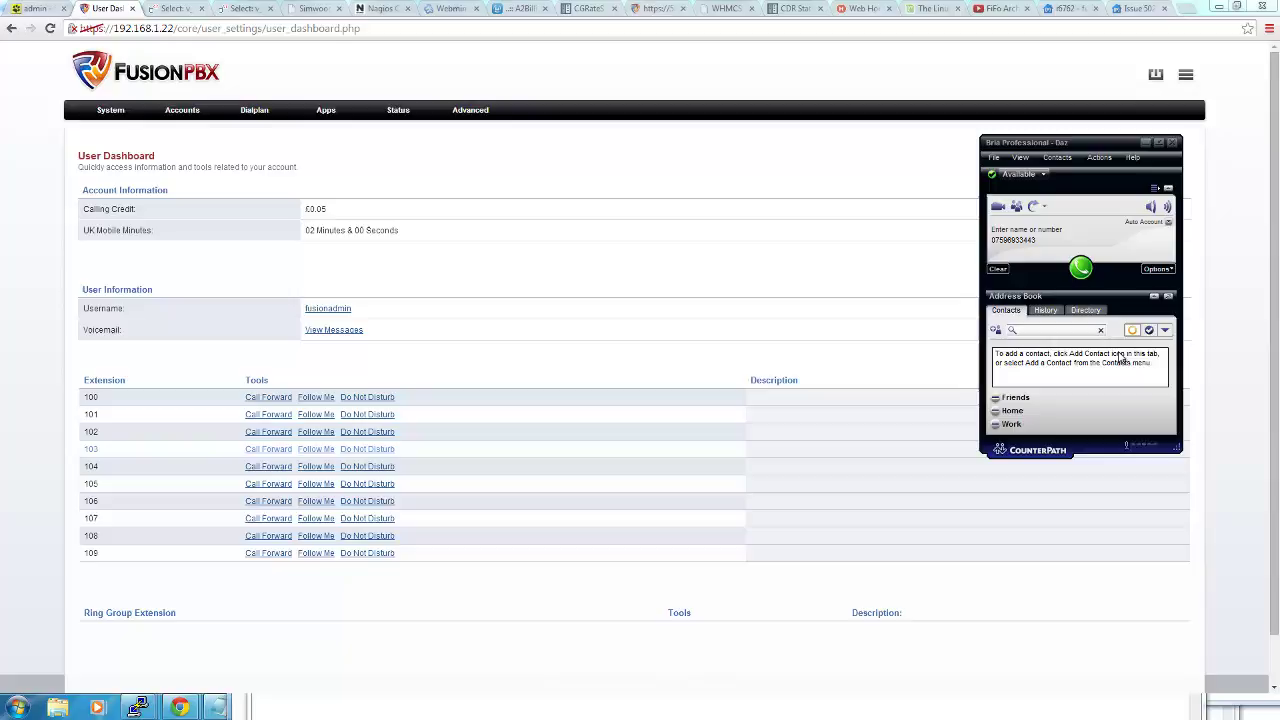
pyautogui.click(1081, 268)
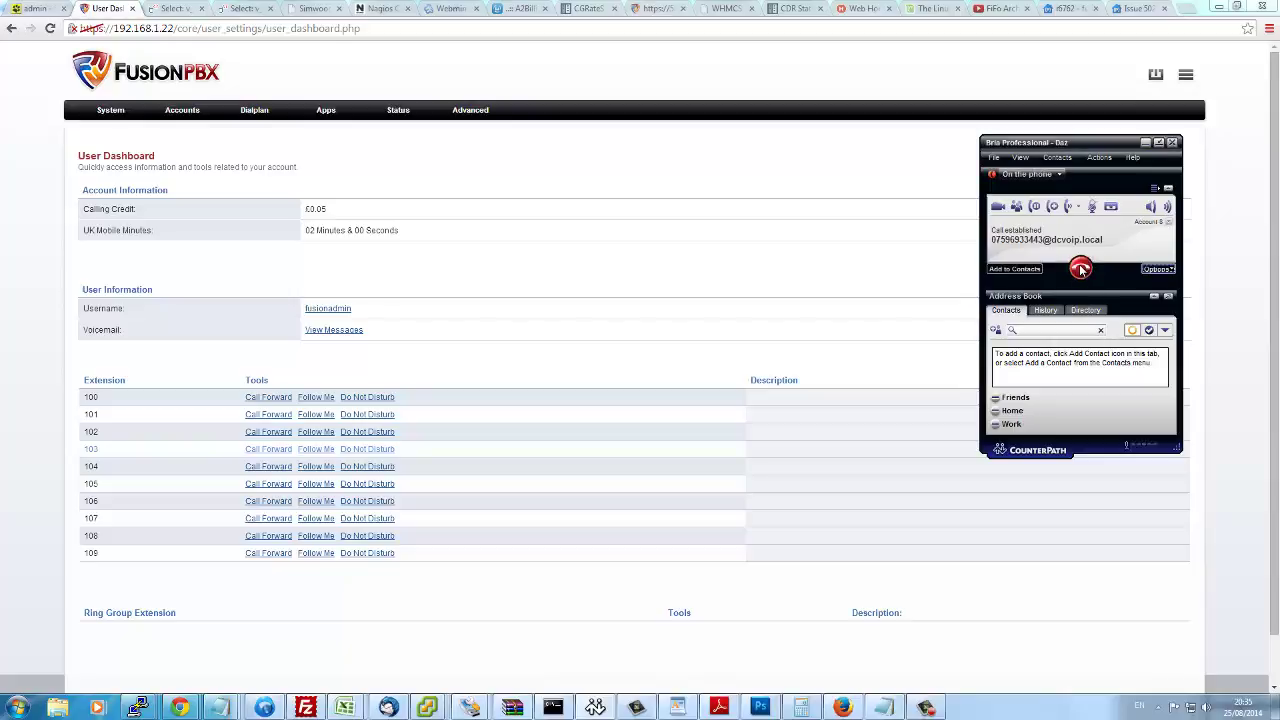
pyautogui.click(1002, 212)
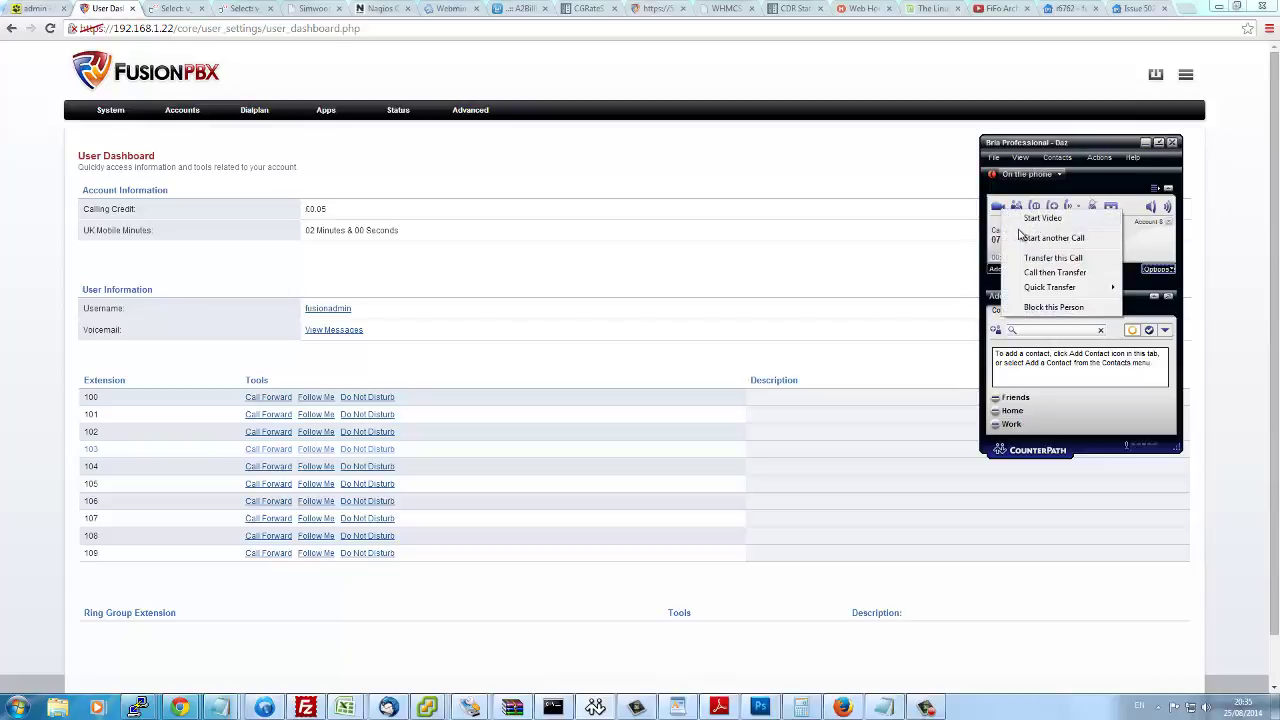
pyautogui.click(1041, 240)
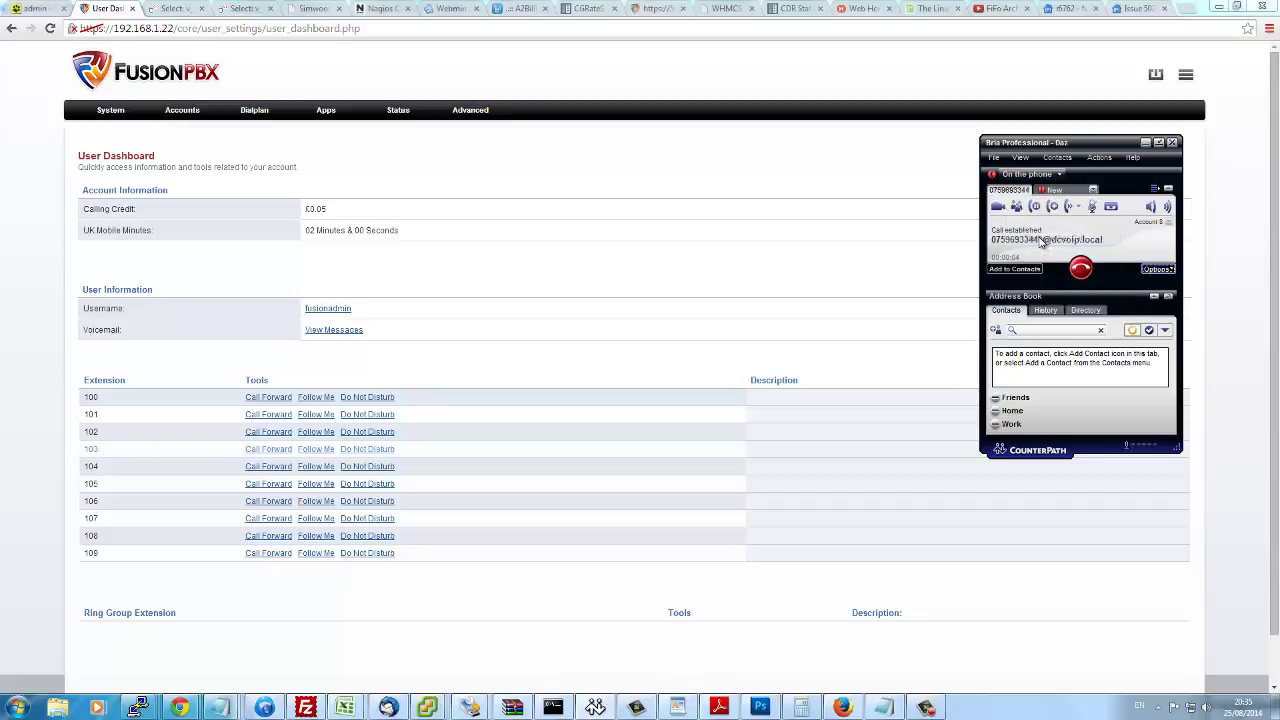
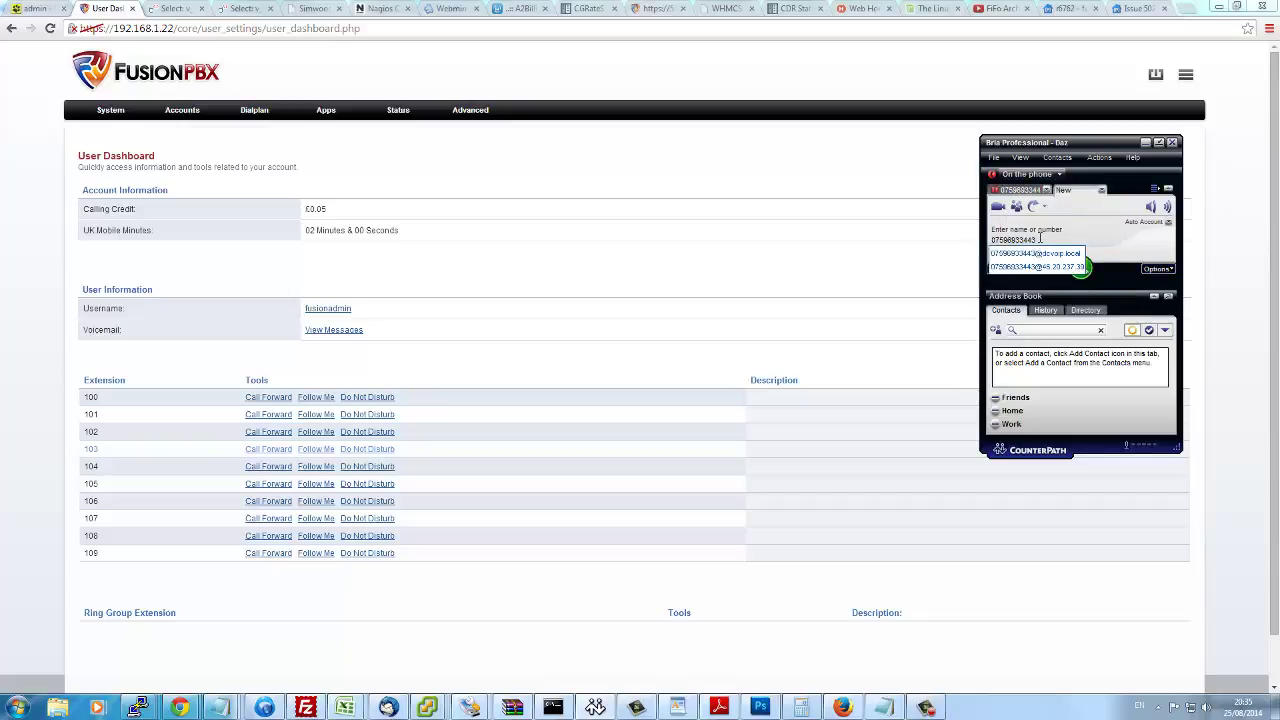
pyautogui.press('Return')
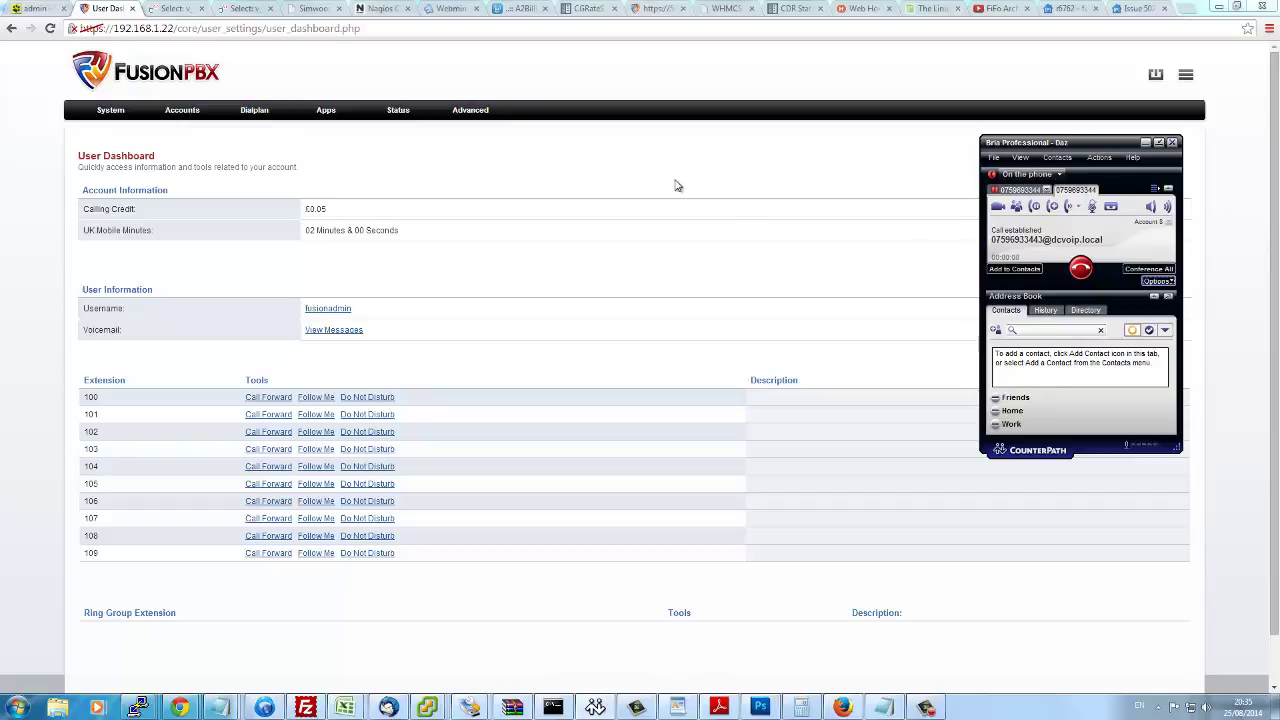
# Refresh the User Dashboard to show UK mobile minutes used up and £0.05 credit.
pyautogui.click(575, 185)
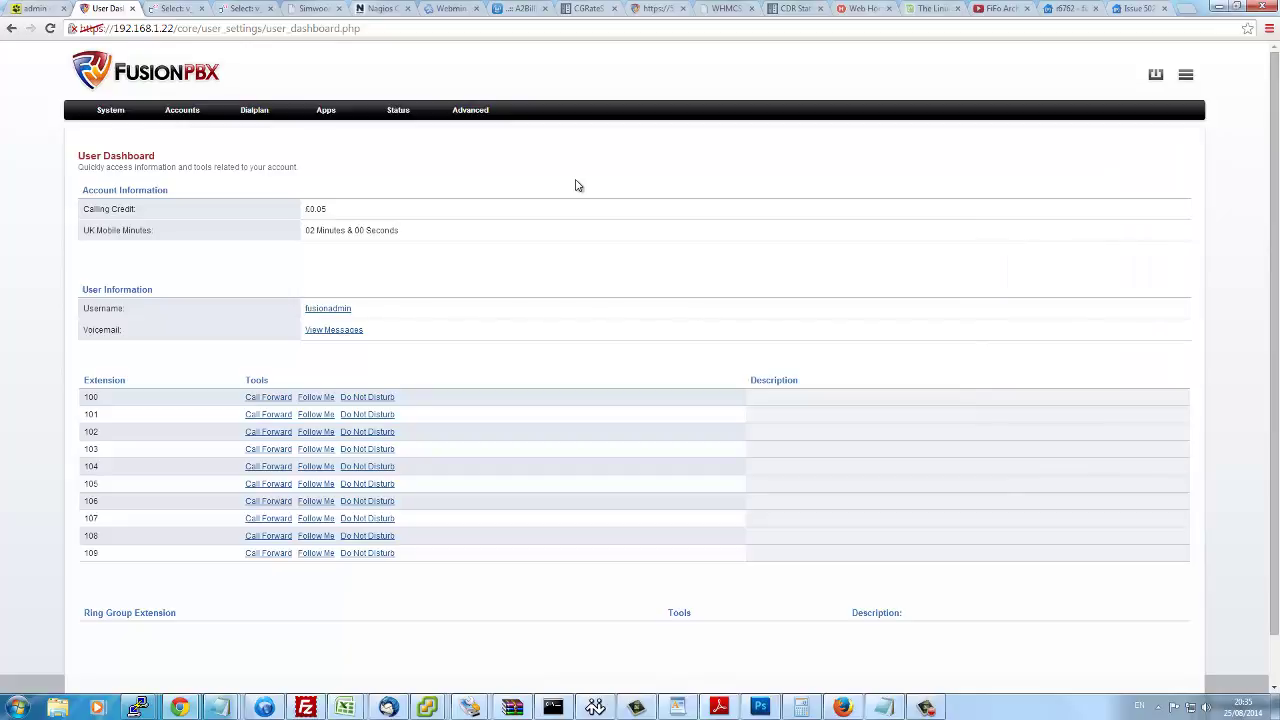
pyautogui.press('F5')
pyautogui.press('F5')
pyautogui.press('F5')
pyautogui.press('F5')
pyautogui.press('F5')
pyautogui.press('F5')
pyautogui.press('F5')
pyautogui.press('F5')
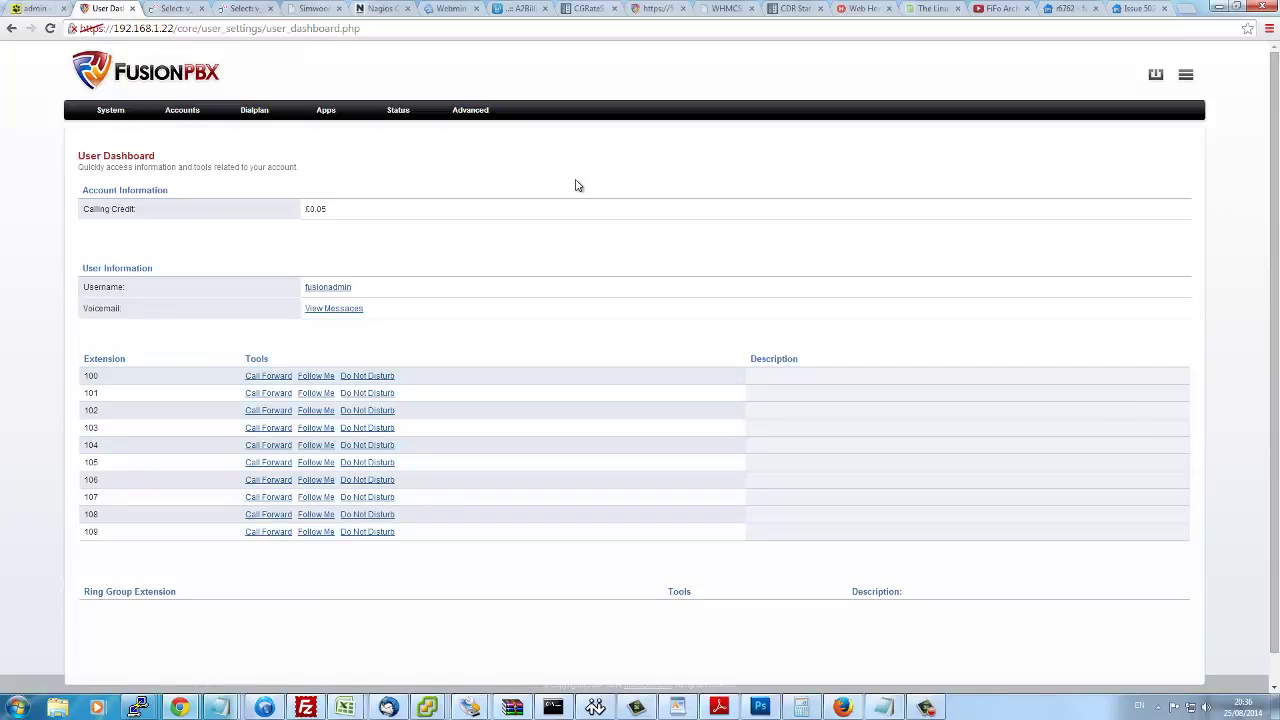
# Alternate between Bria and the dashboard, refreshing until calling credit falls to £0.03.
pyautogui.press('F5')
pyautogui.press('F5')
pyautogui.click(595, 707)
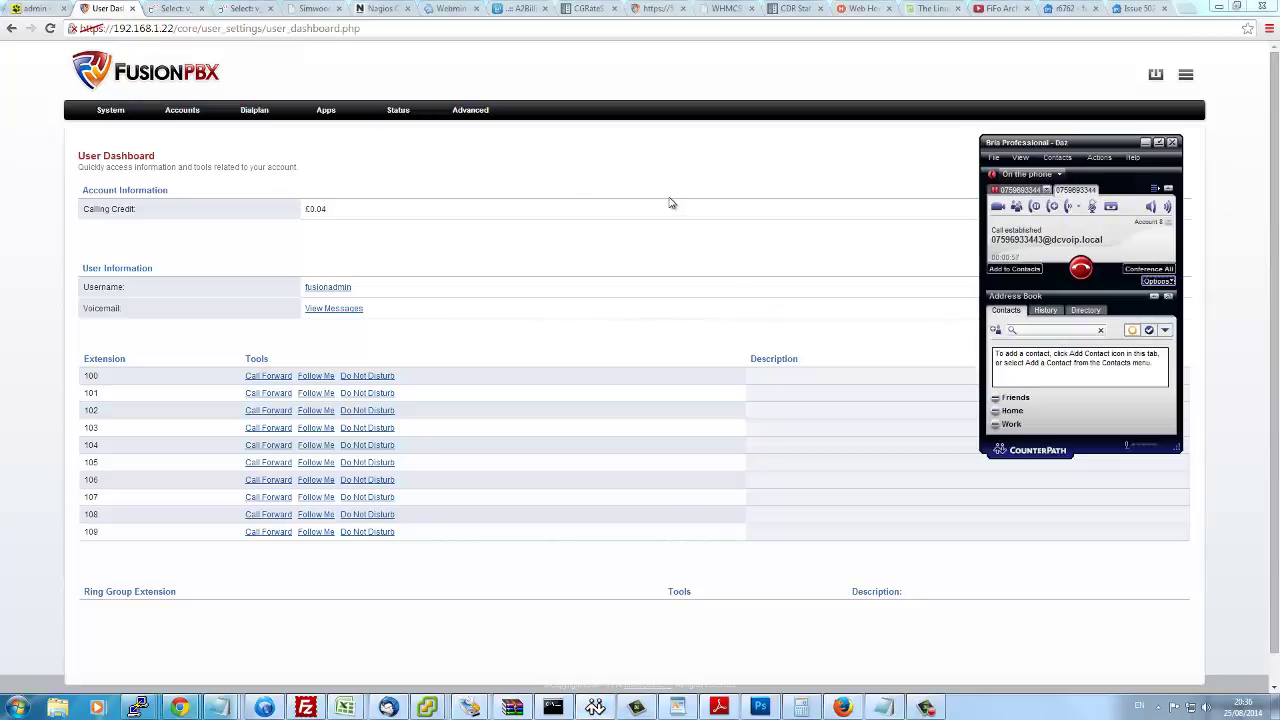
pyautogui.click(610, 188)
pyautogui.press('F5')
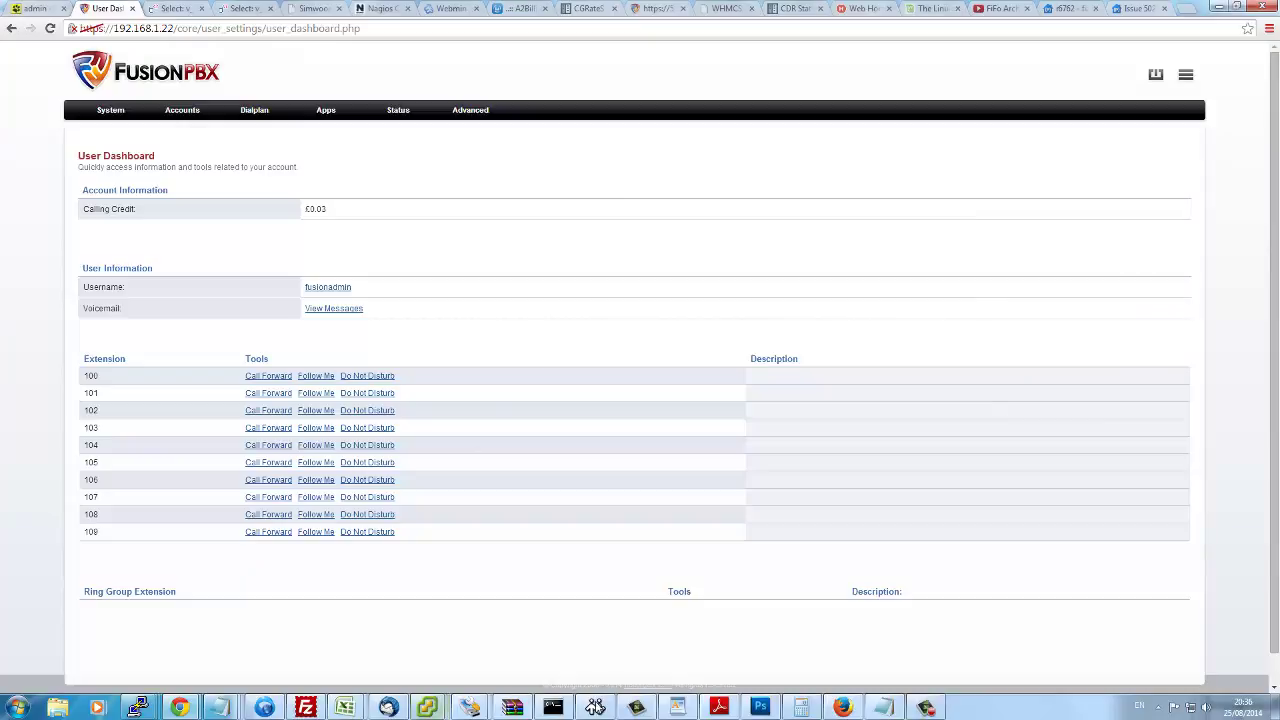
pyautogui.click(596, 707)
# Confirm £0.00 credit, then inspect the two latest Call Detail Records priced 0.025 each.
pyautogui.press('F5')
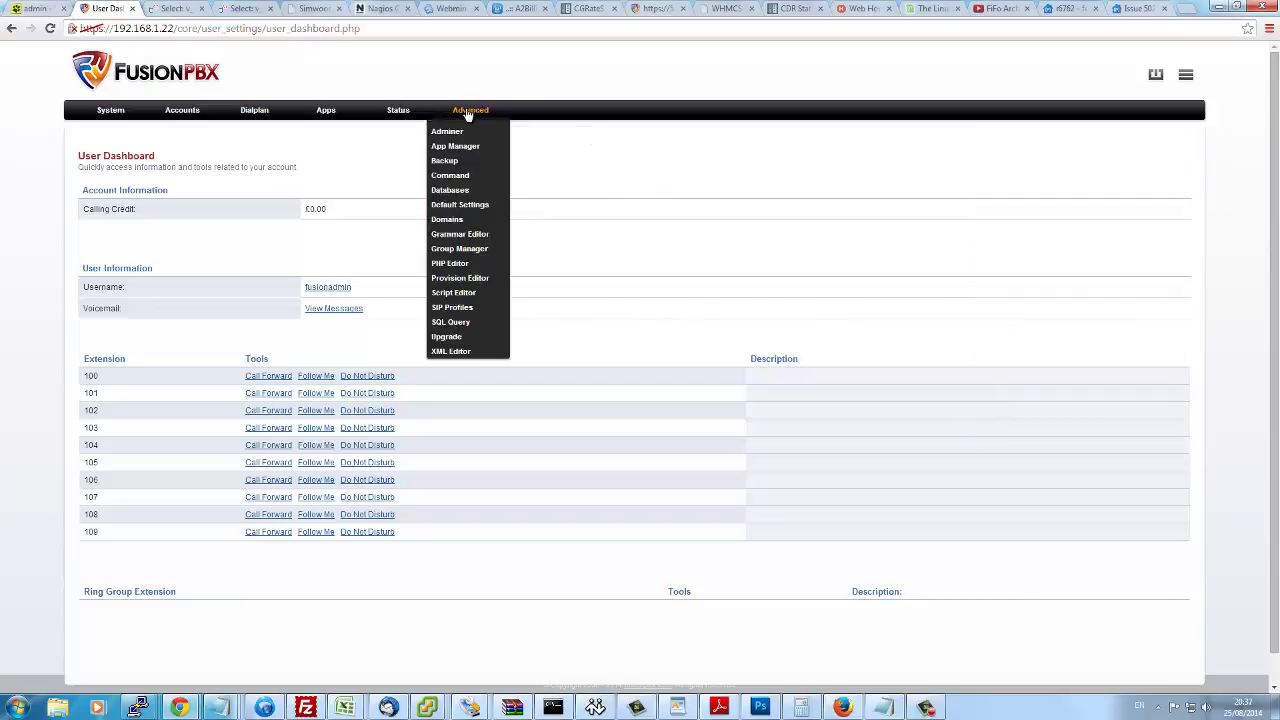
pyautogui.moveTo(325, 110)
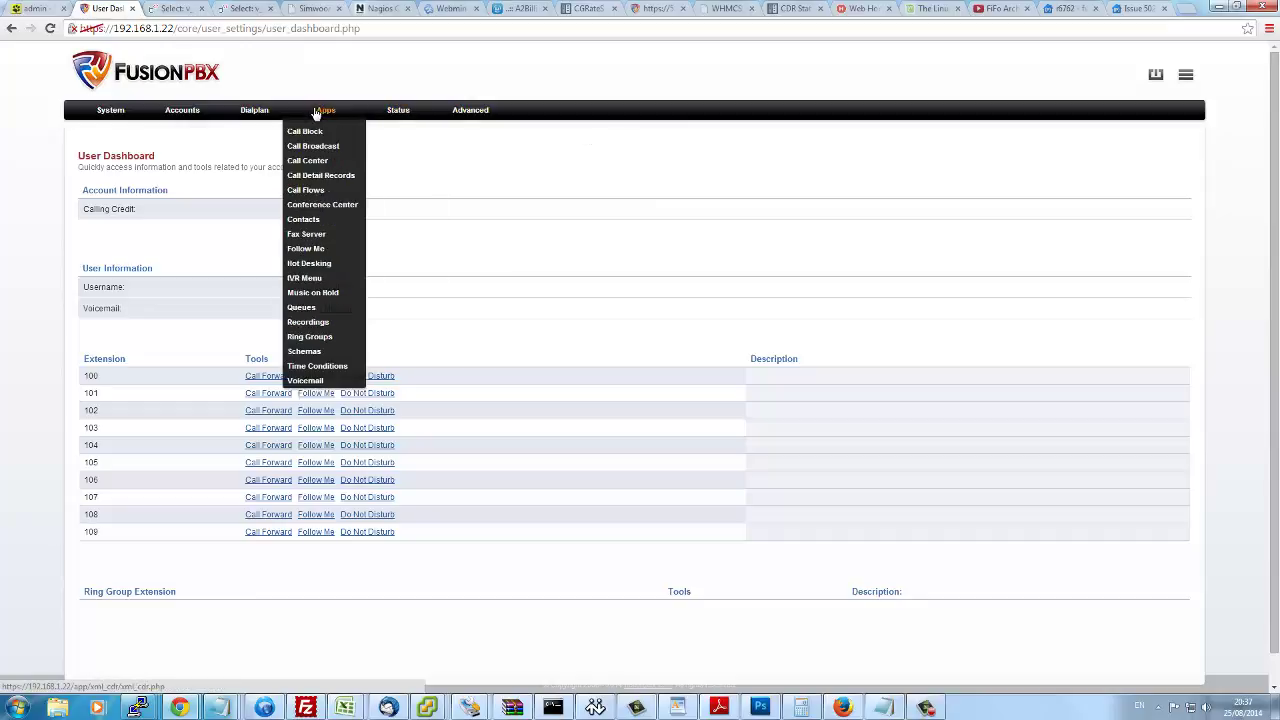
pyautogui.click(331, 176)
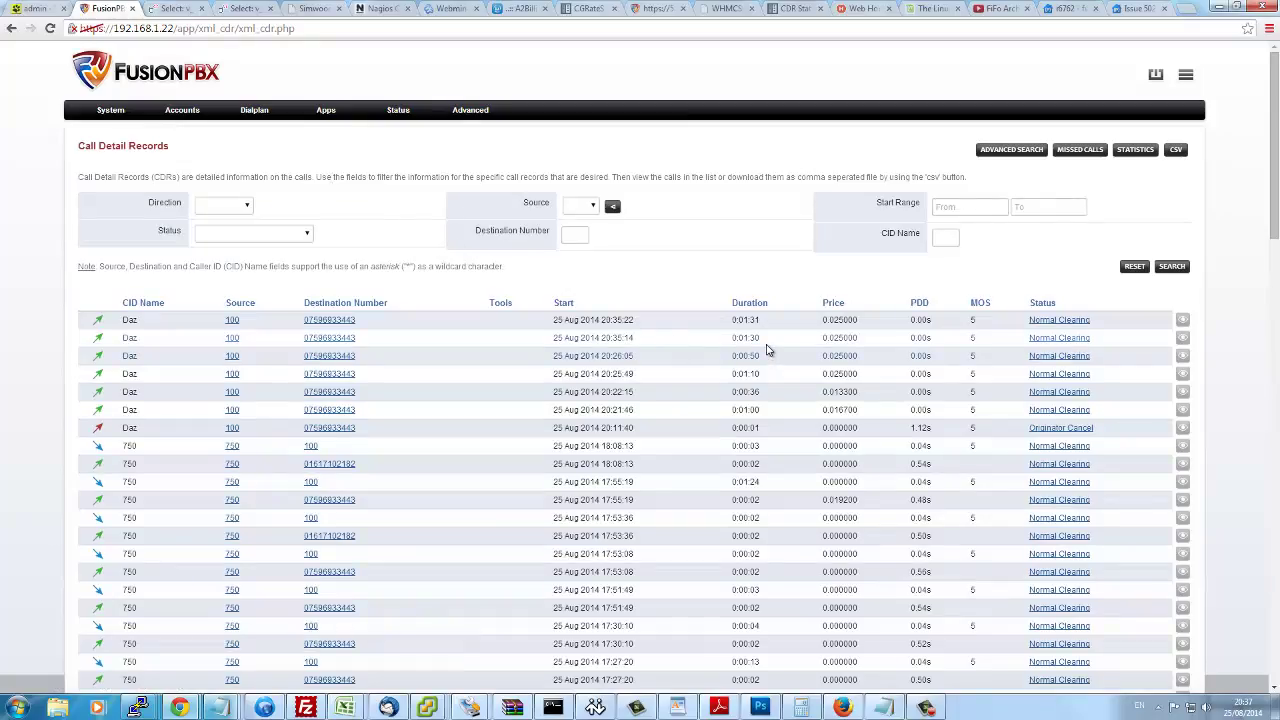
pyautogui.moveTo(745, 340); pyautogui.dragTo(734, 324)
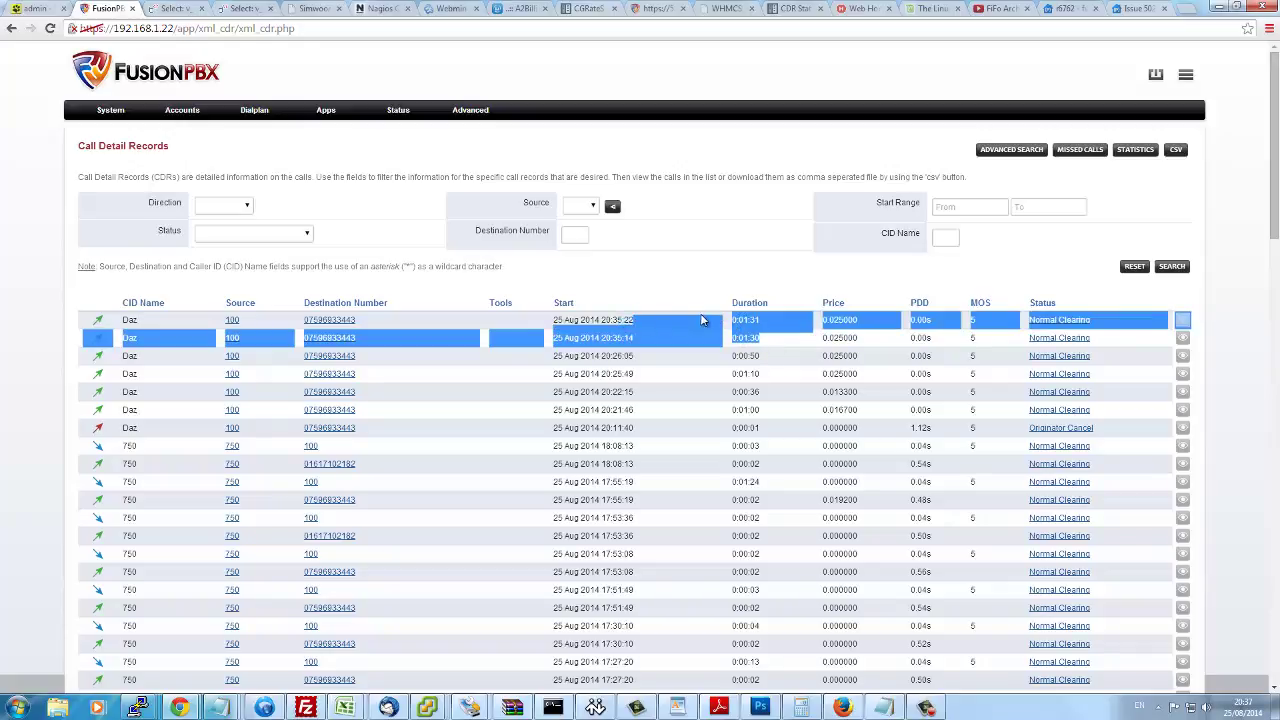
pyautogui.click(700, 318)
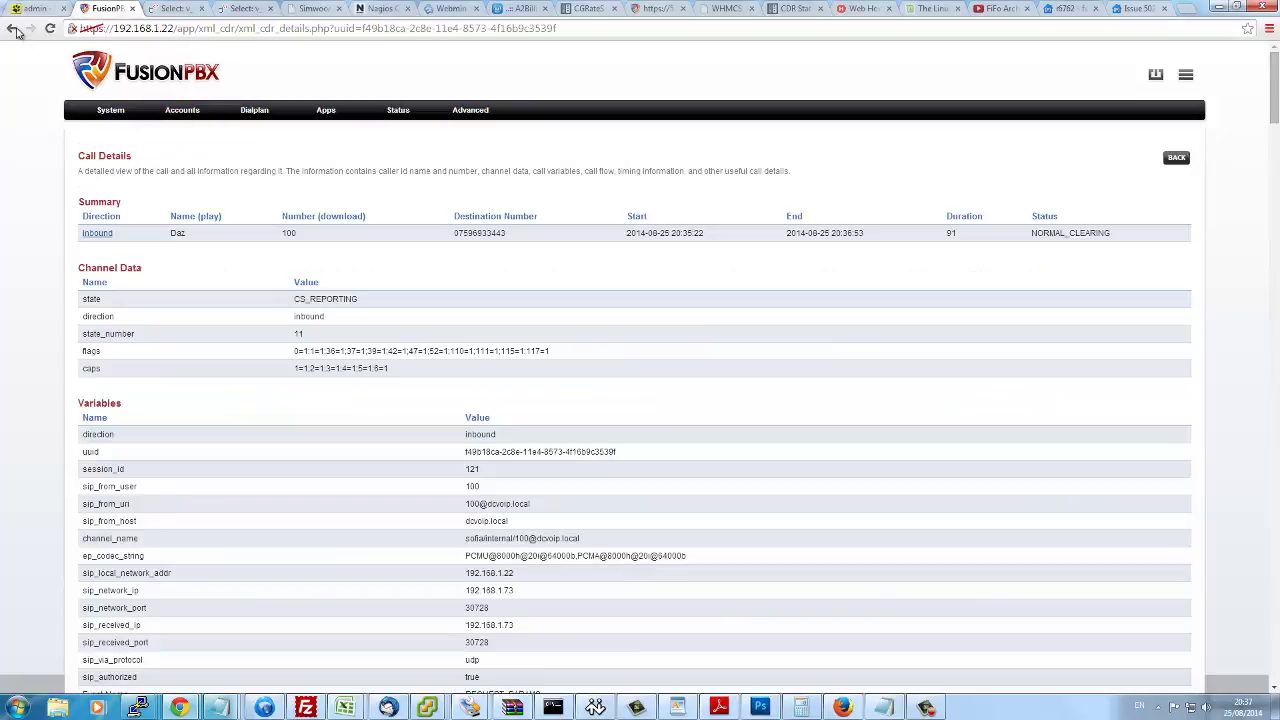
pyautogui.click(12, 30)
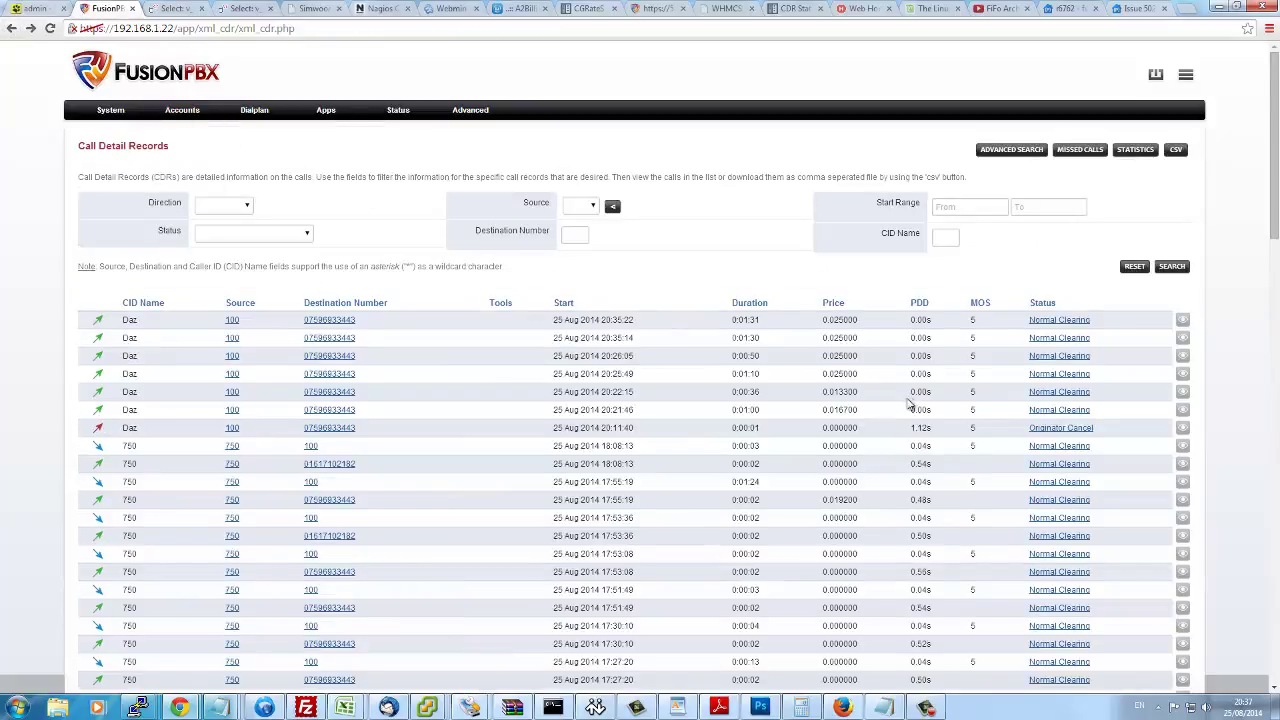